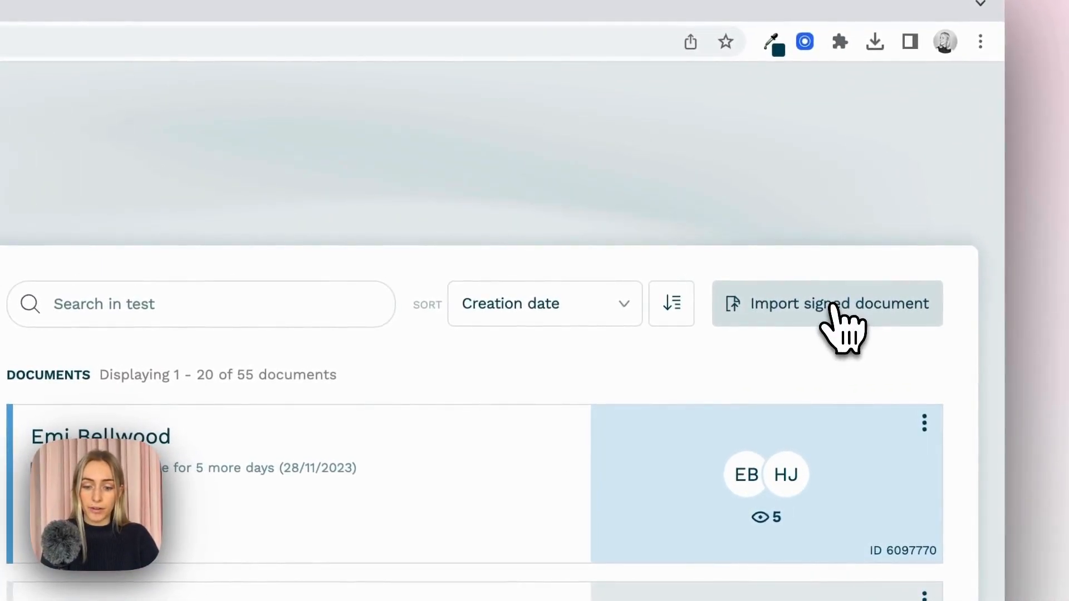
- Import the already signed contract file oneflow-5915261.pdf from the Downloads folder
click(833, 306)
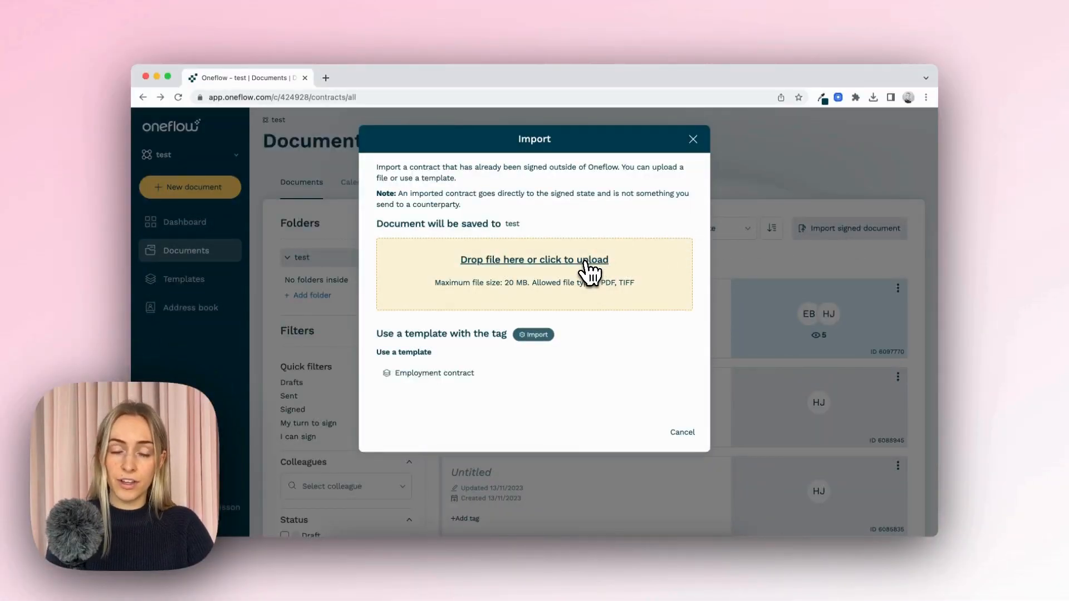
click(586, 262)
click(497, 236)
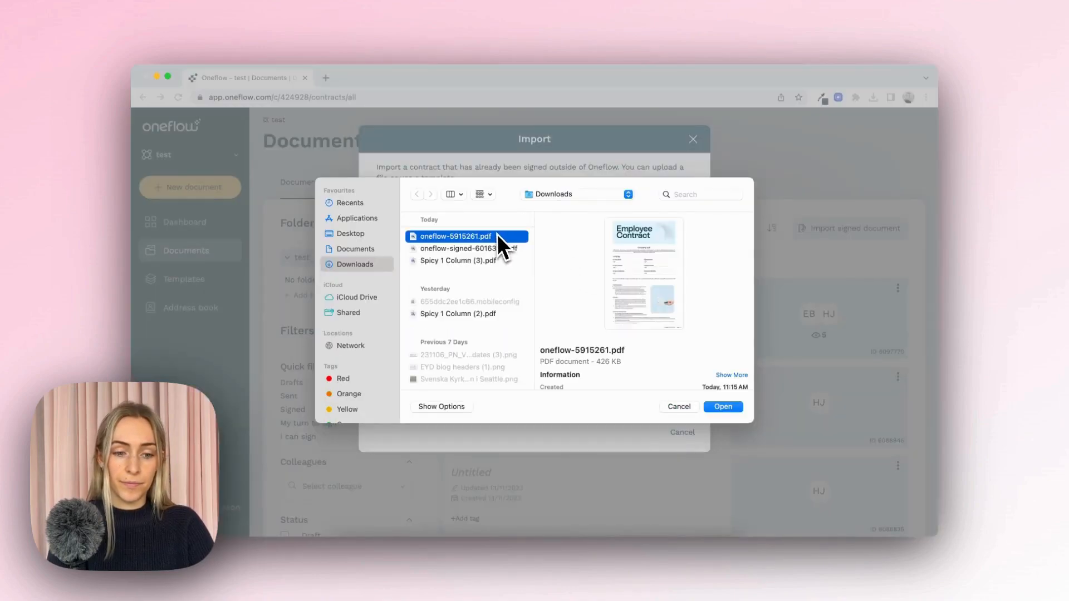
click(723, 407)
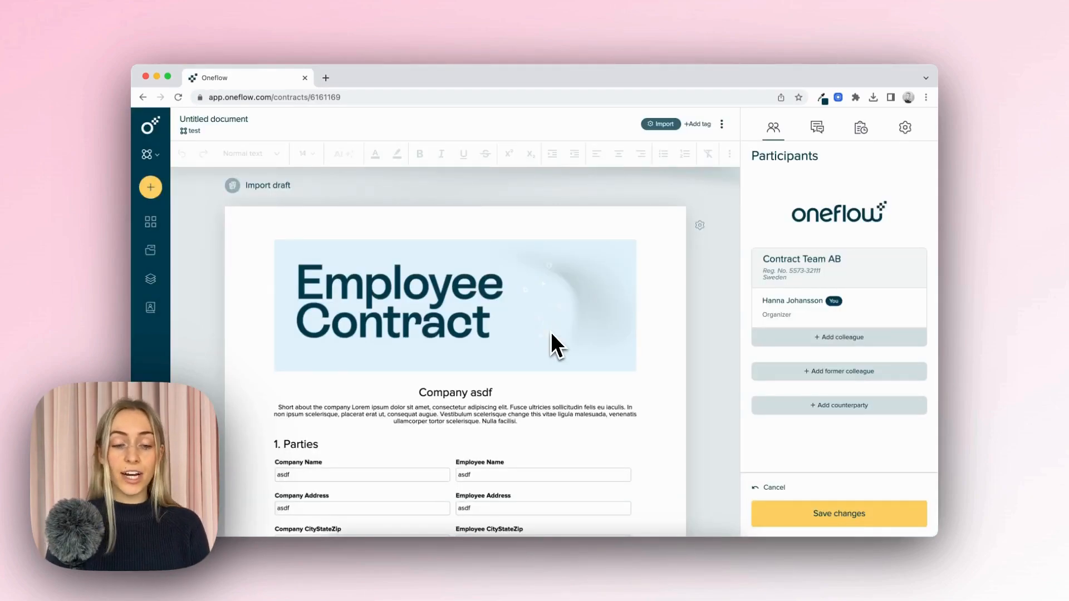
- Add a Duration section with a 12-month contract period below the last page of the imported PDF
scroll(550, 332, down, 20)
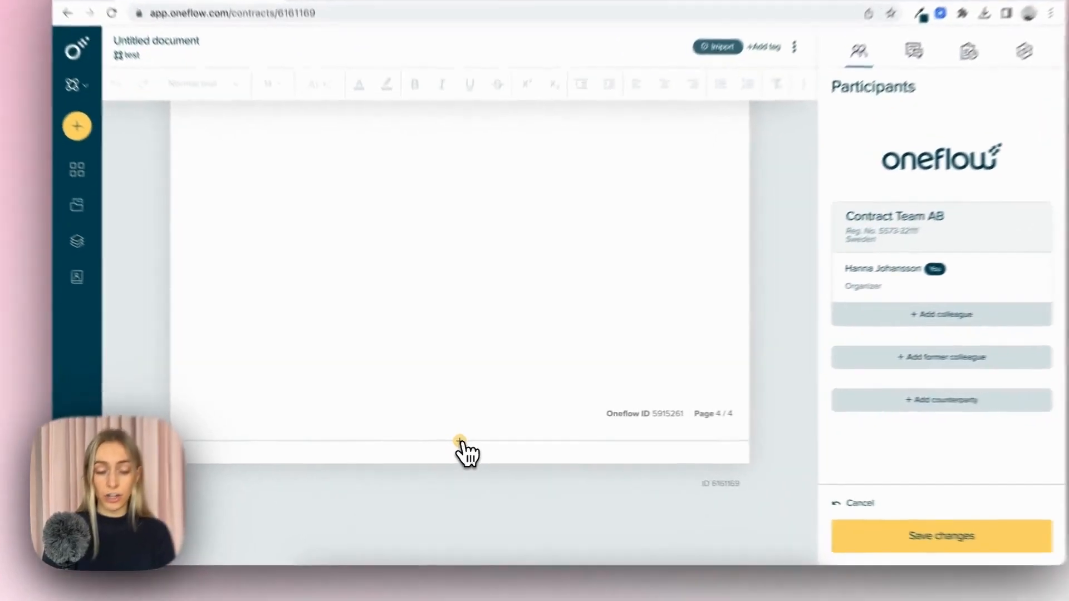
click(456, 438)
click(447, 353)
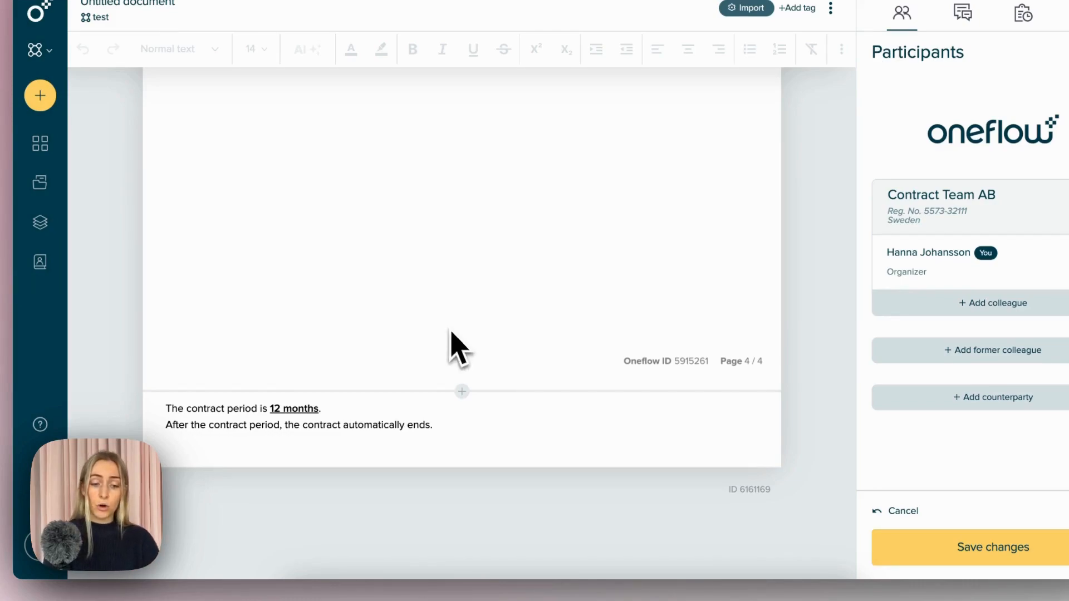
- Insert a Form section between the PDF and the contract period text, and add one field to it
click(462, 392)
click(447, 239)
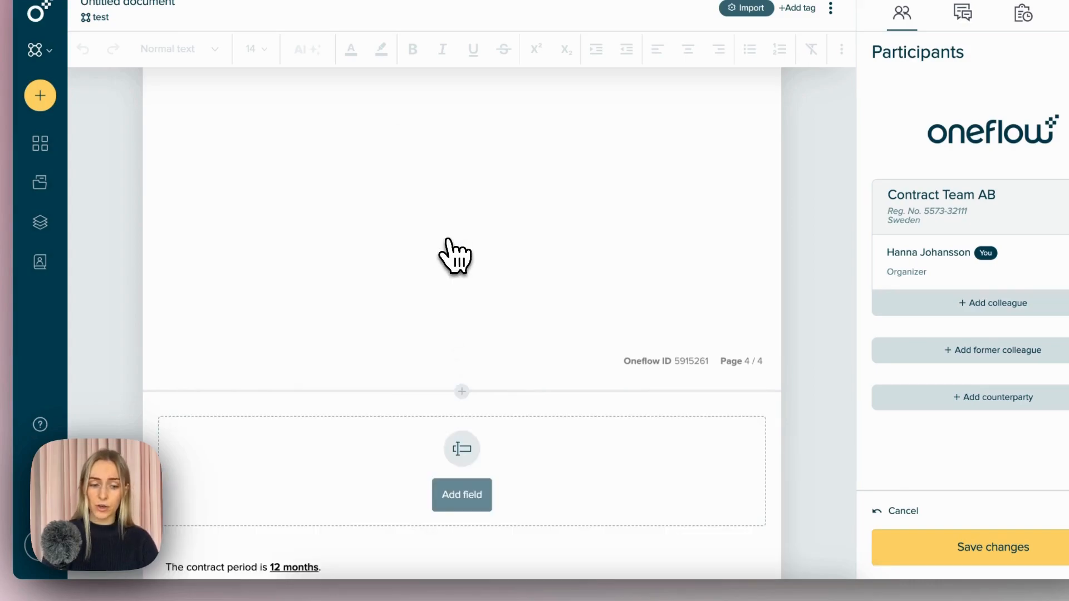
scroll(549, 479, down, 3)
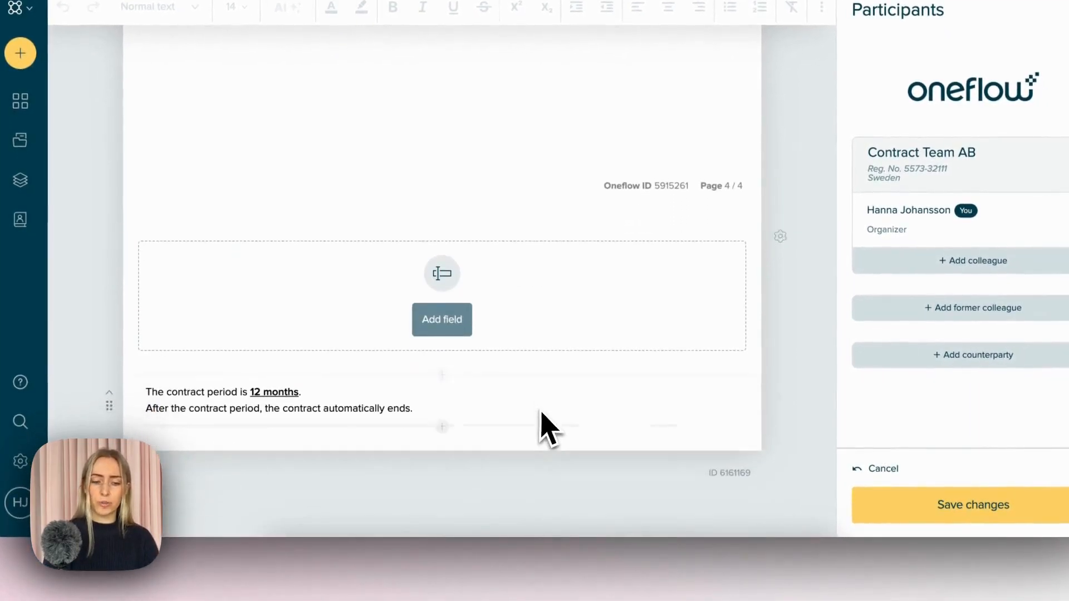
click(458, 304)
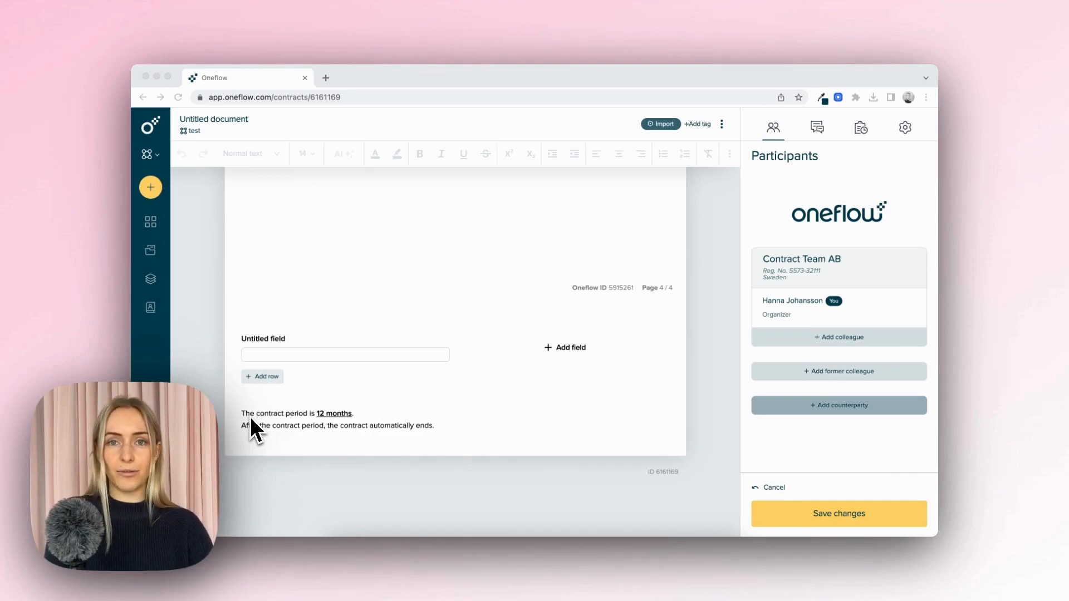
- Add an individual counterparty as signatory, entering the person's full name, and save the document changes
click(835, 398)
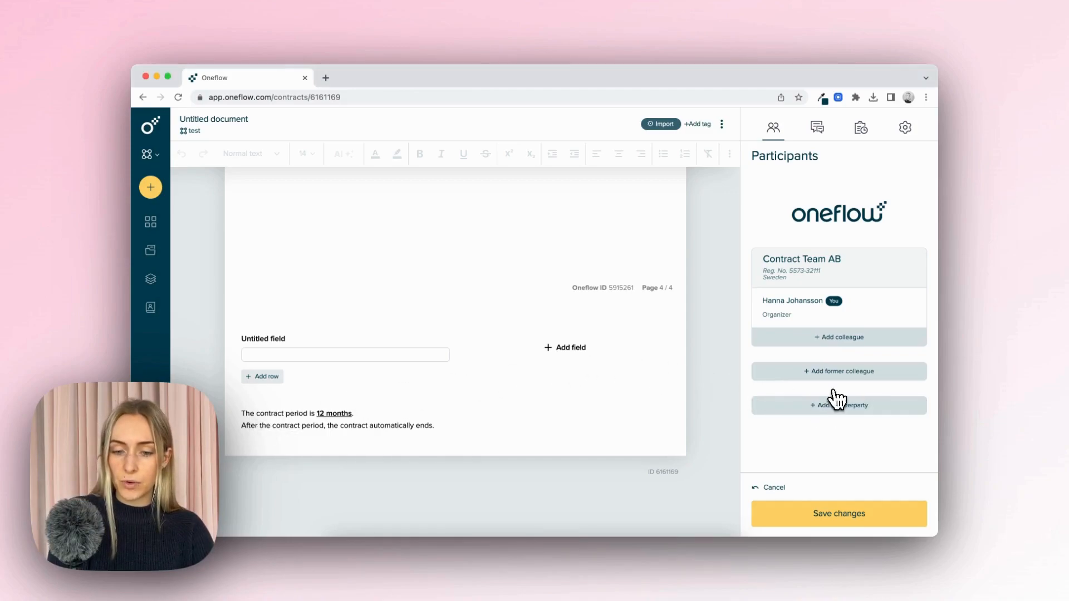
click(836, 403)
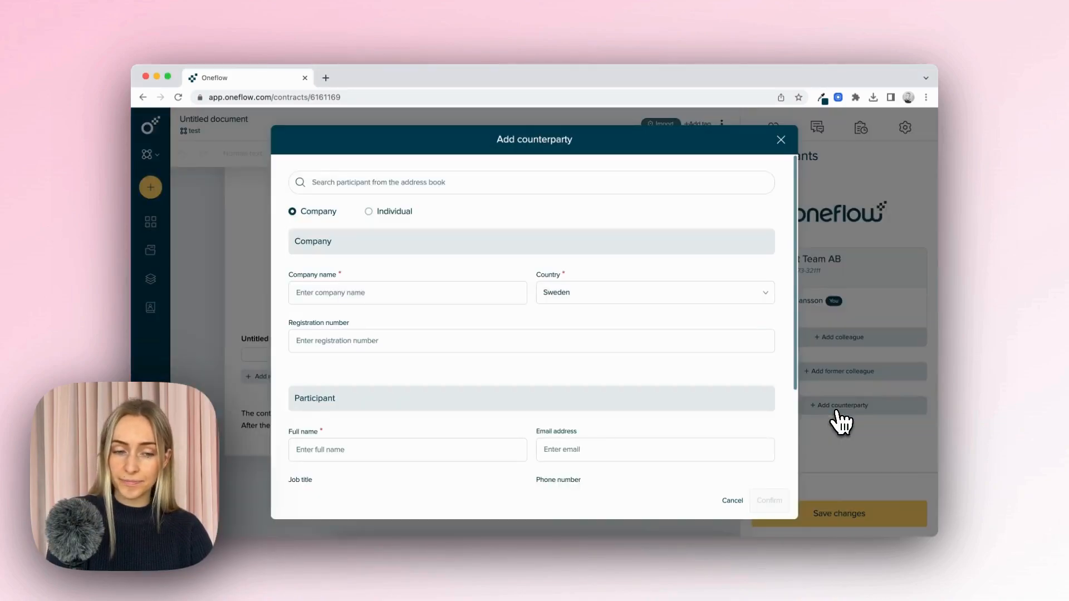
click(368, 212)
click(363, 292)
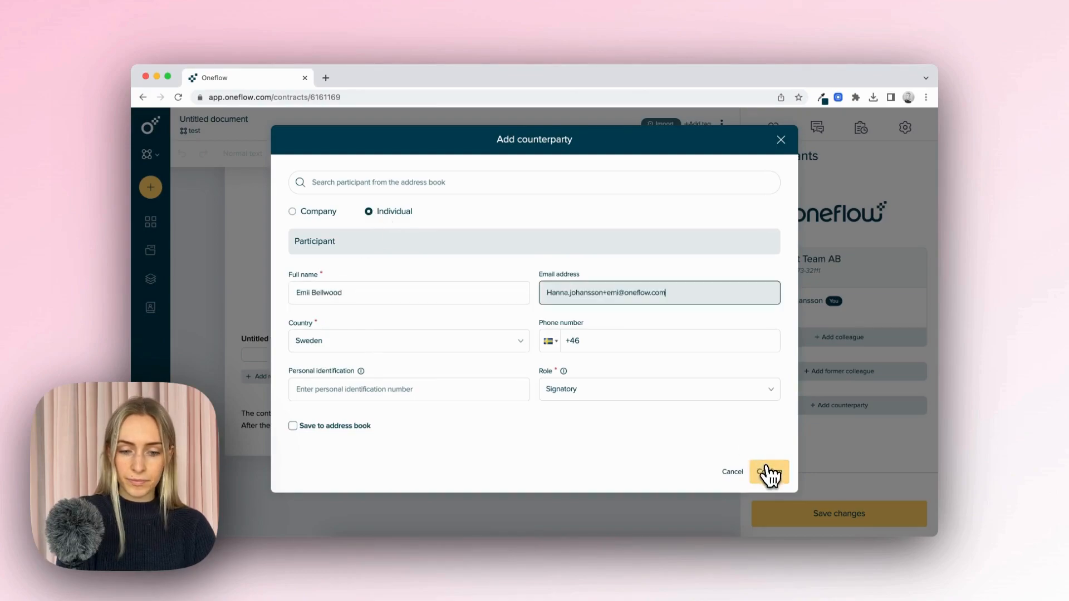
click(770, 473)
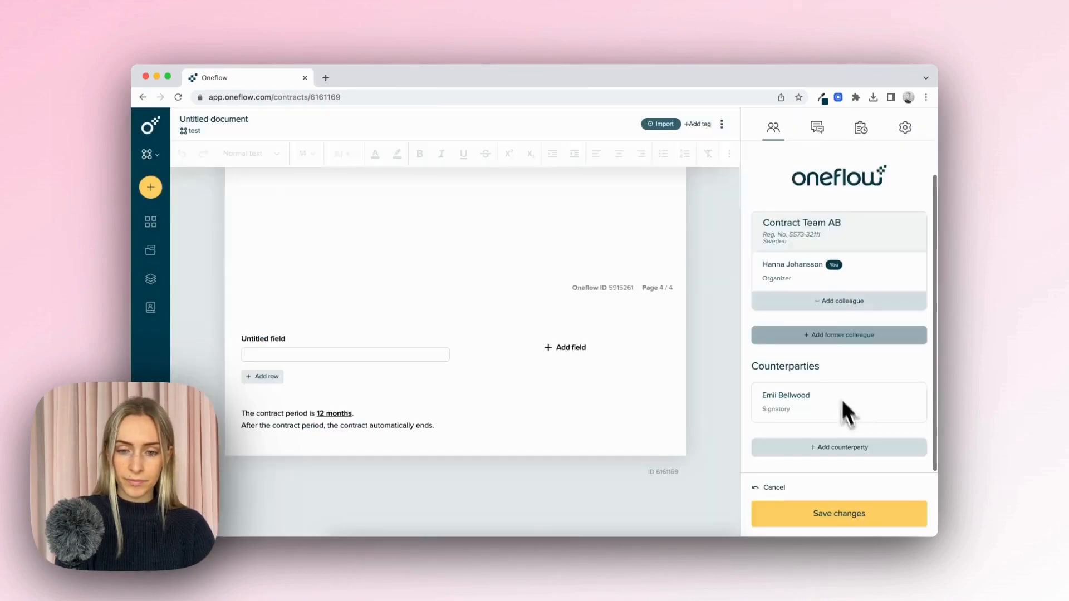
click(817, 521)
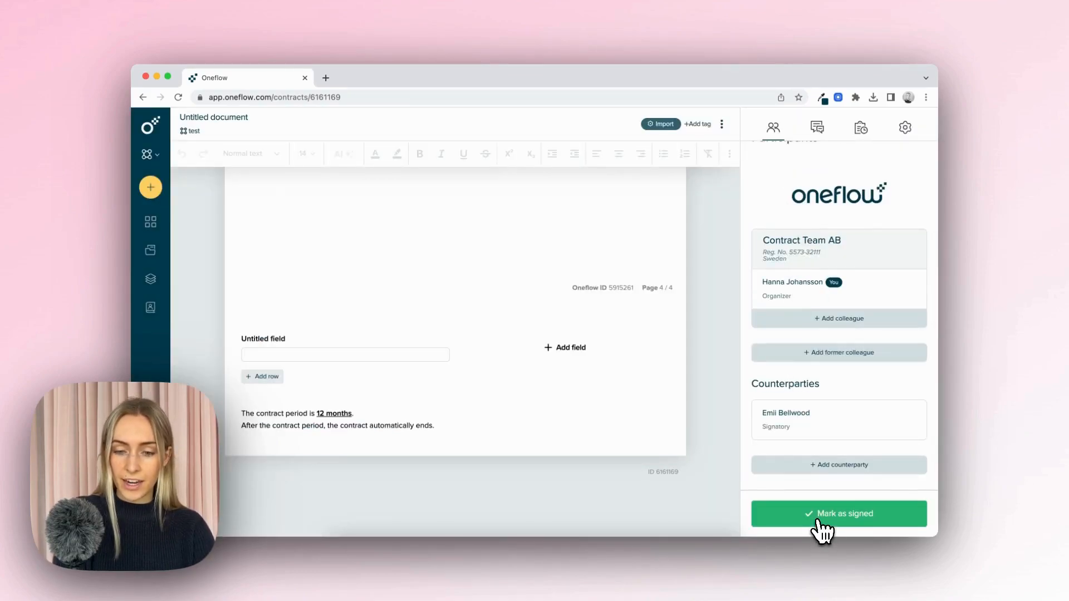
- Mark the contract as signed with the signing date 01/11/2023
click(819, 523)
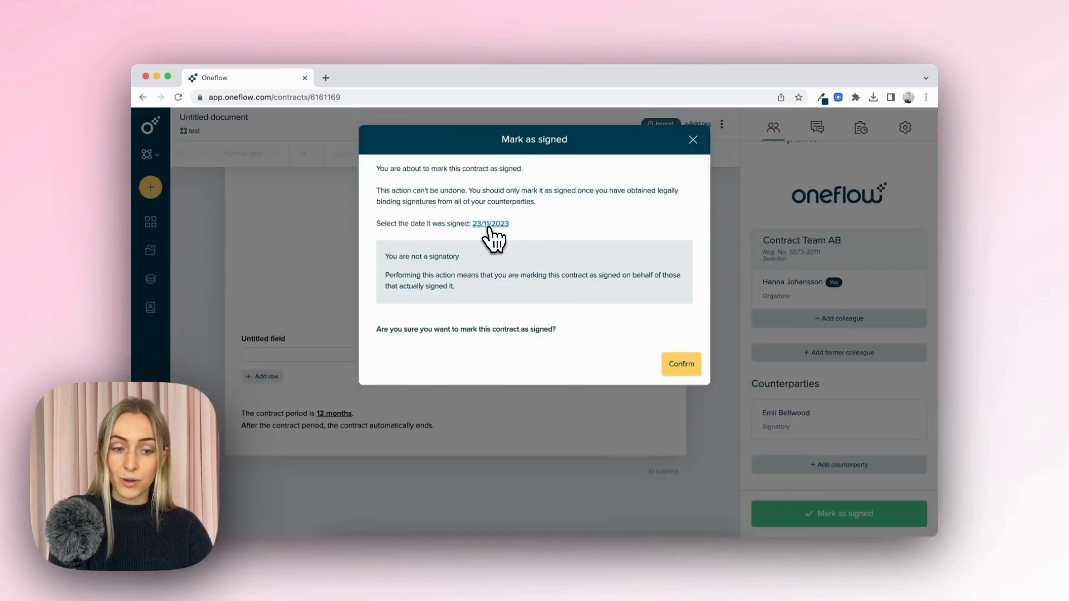
click(490, 225)
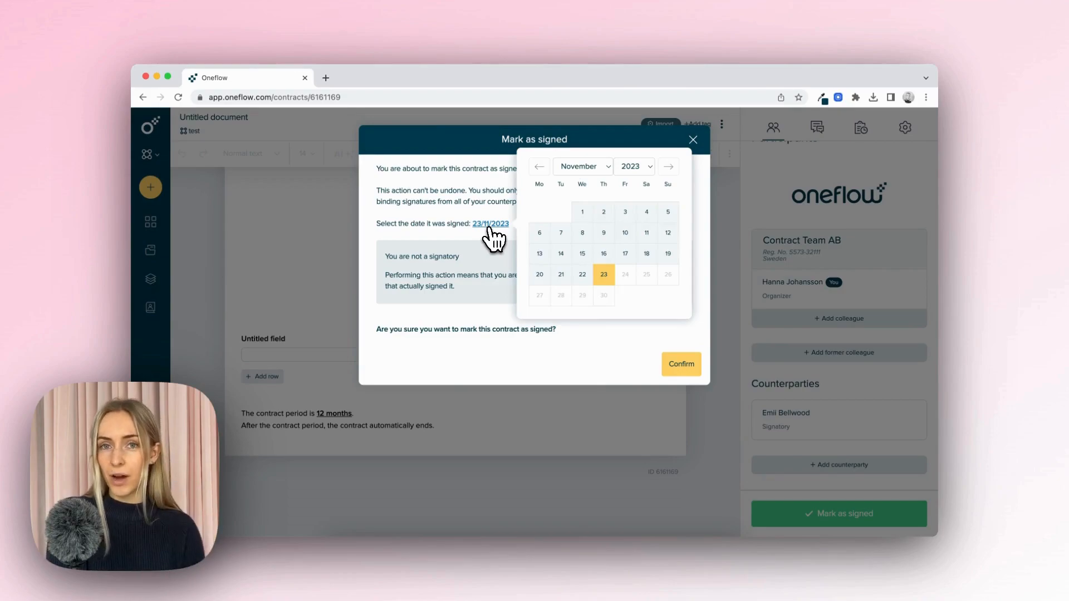
click(582, 212)
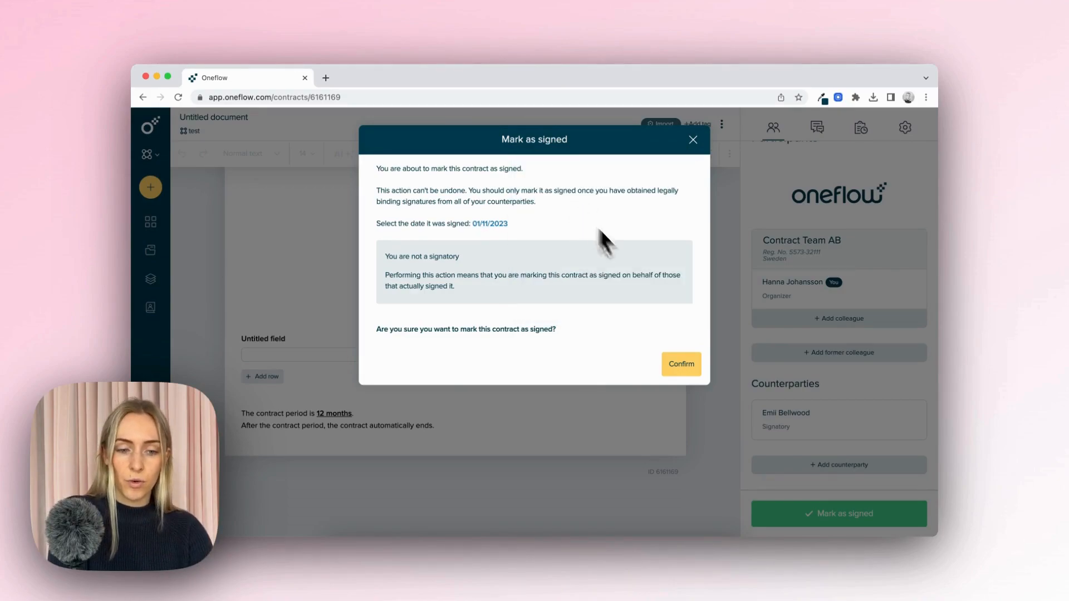
click(680, 365)
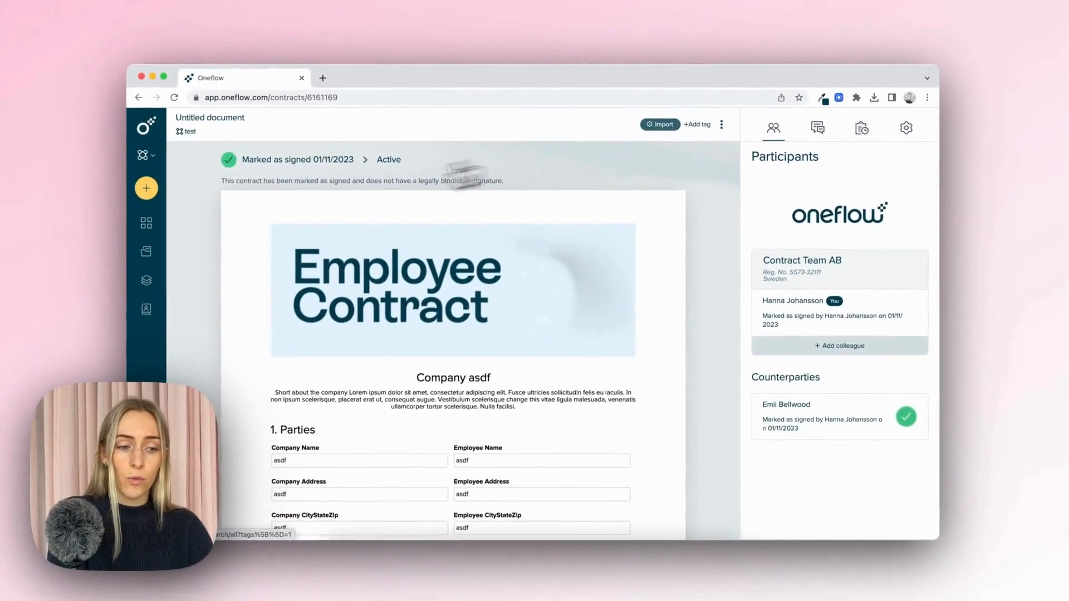
- Return to the documents list and start another signed-document import from the Imports template
click(104, 269)
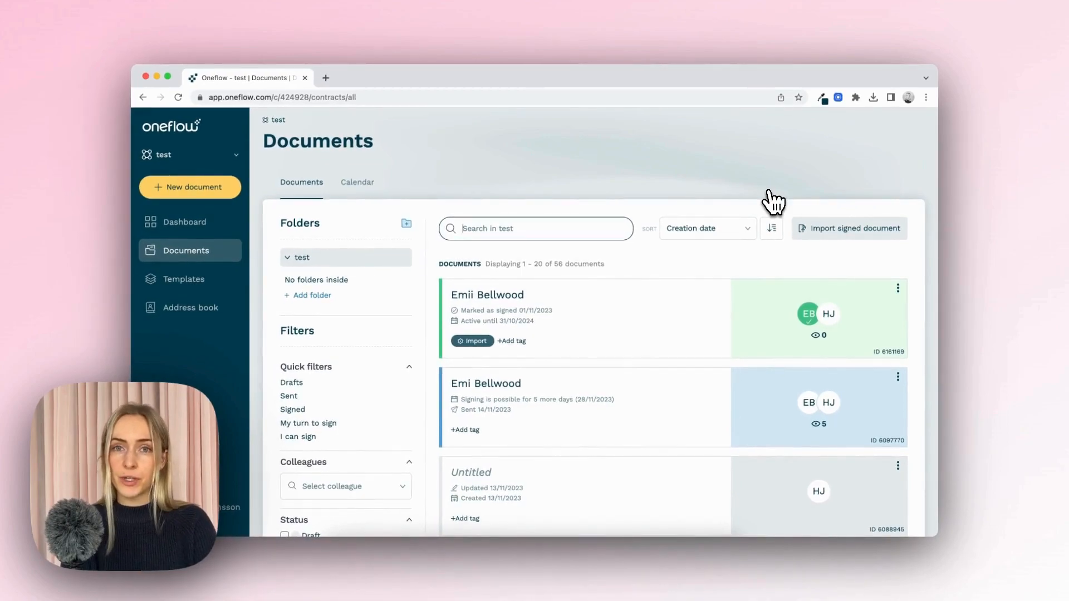
click(852, 240)
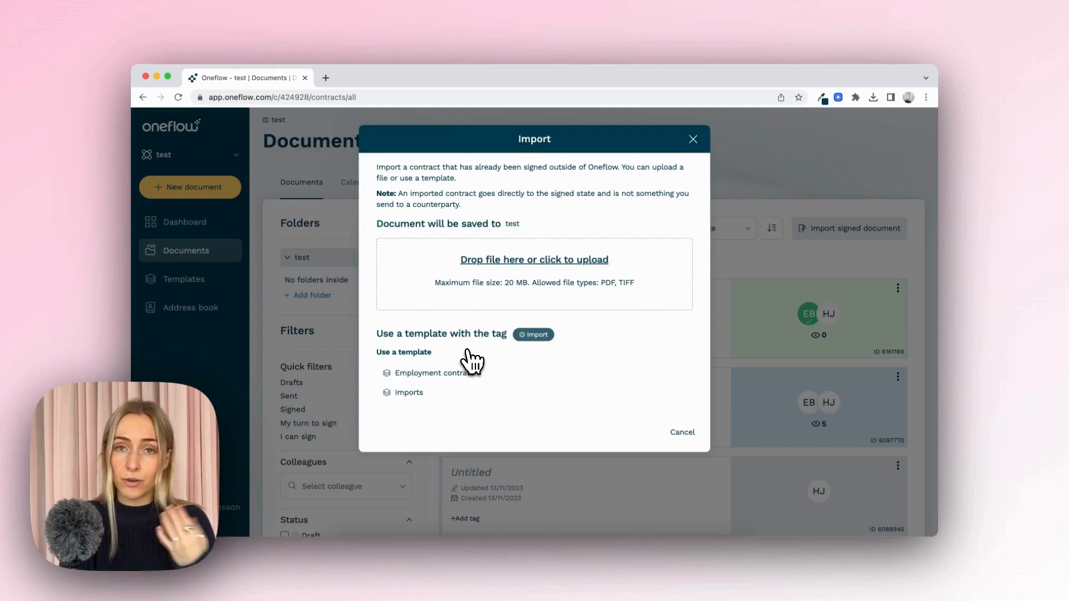
click(419, 392)
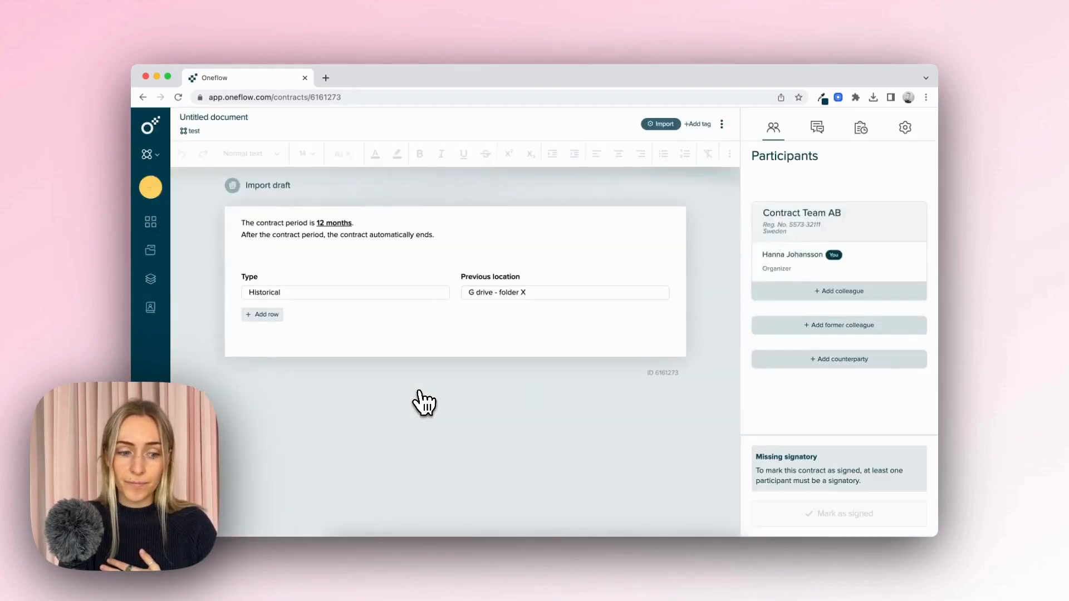
- Insert a PDF document section above the contract period text and upload oneflow-5915261.pdf into it
click(456, 211)
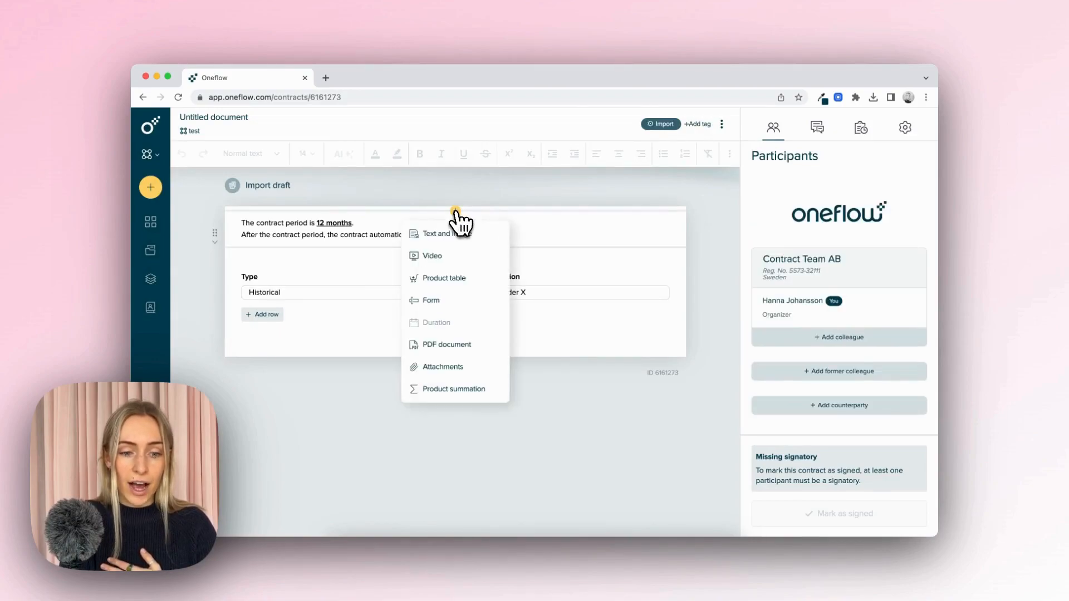
click(445, 345)
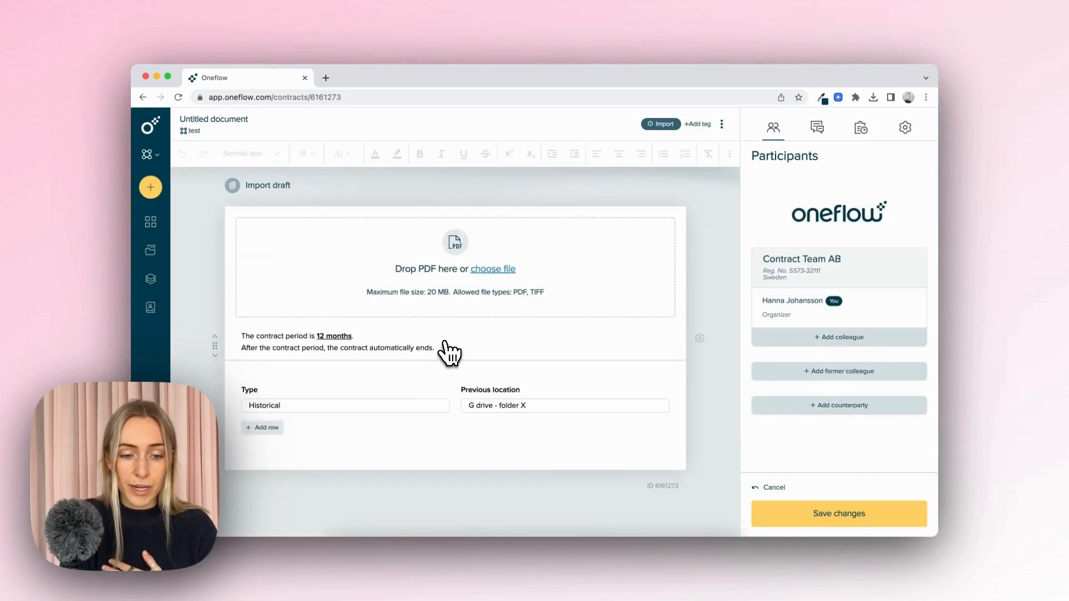
click(494, 270)
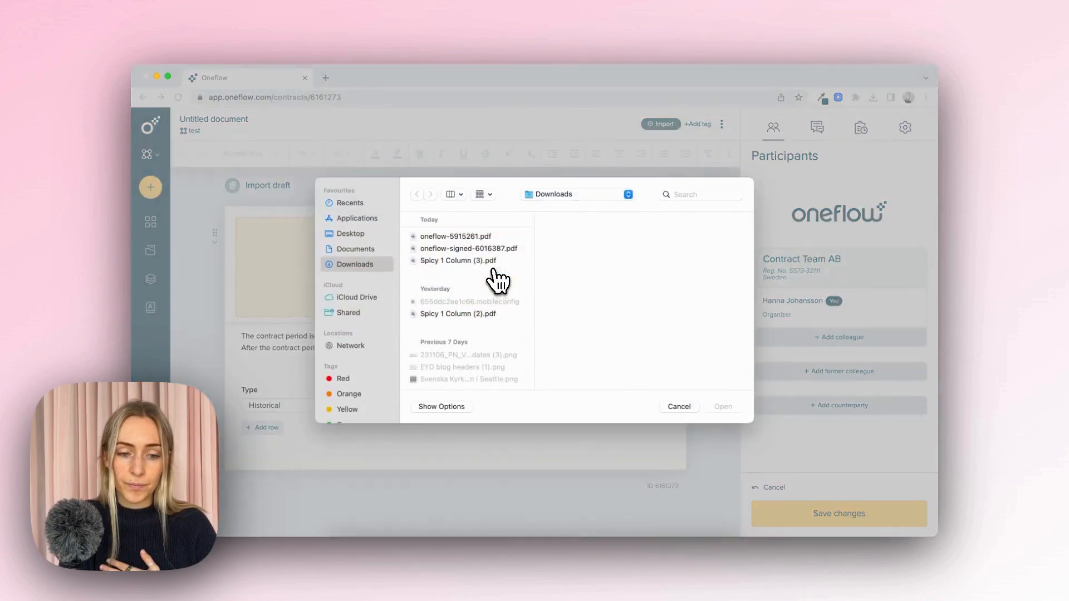
click(473, 237)
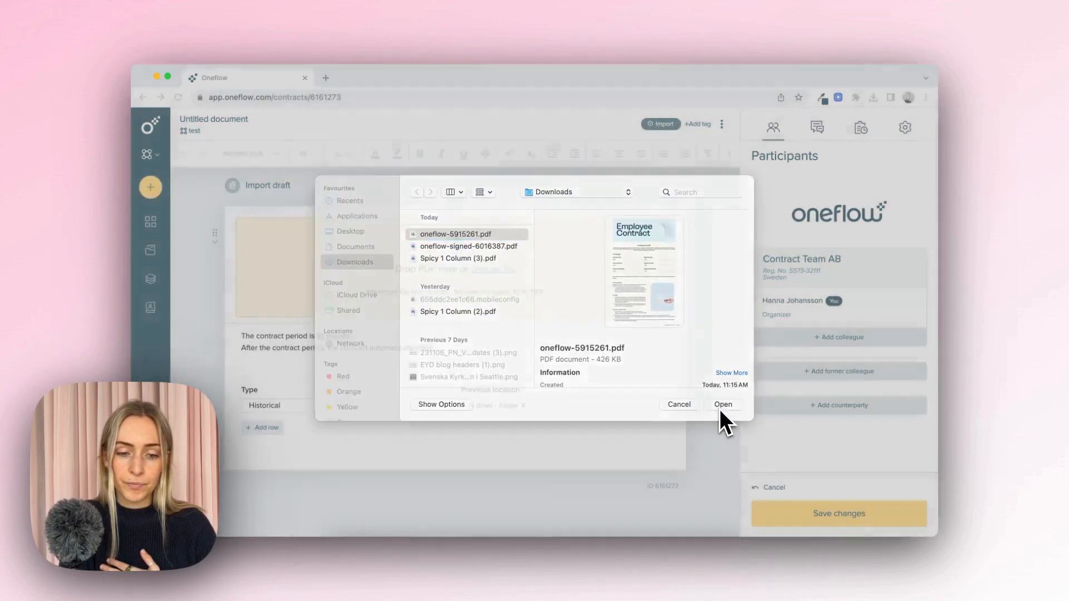
click(721, 409)
- Review the template sections below the PDF and the tags available for the document
scroll(471, 395, down, 2)
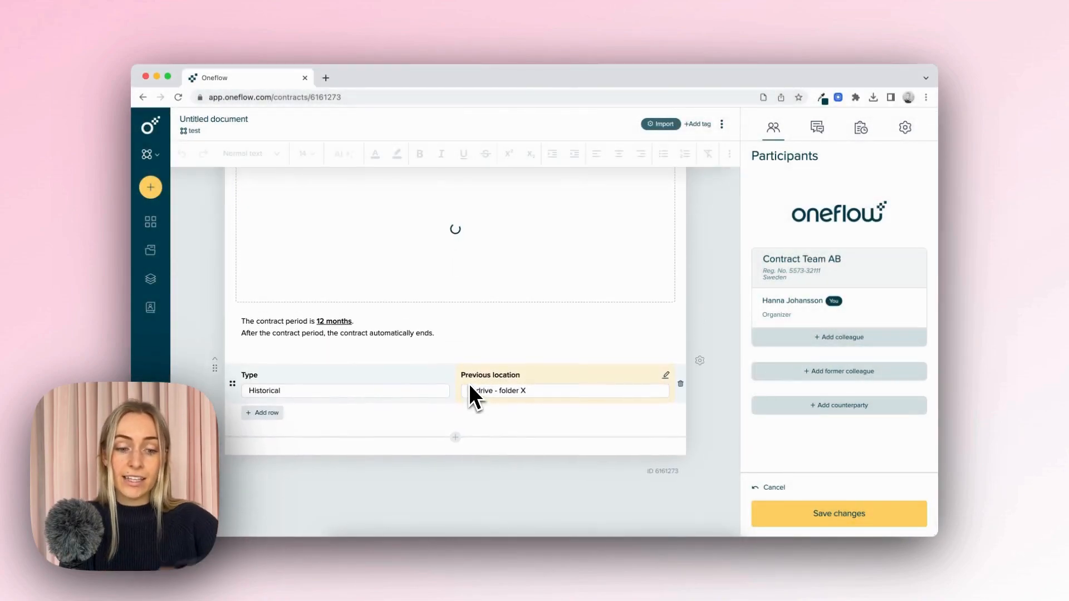
scroll(657, 356, down, 15)
scroll(661, 356, down, 20)
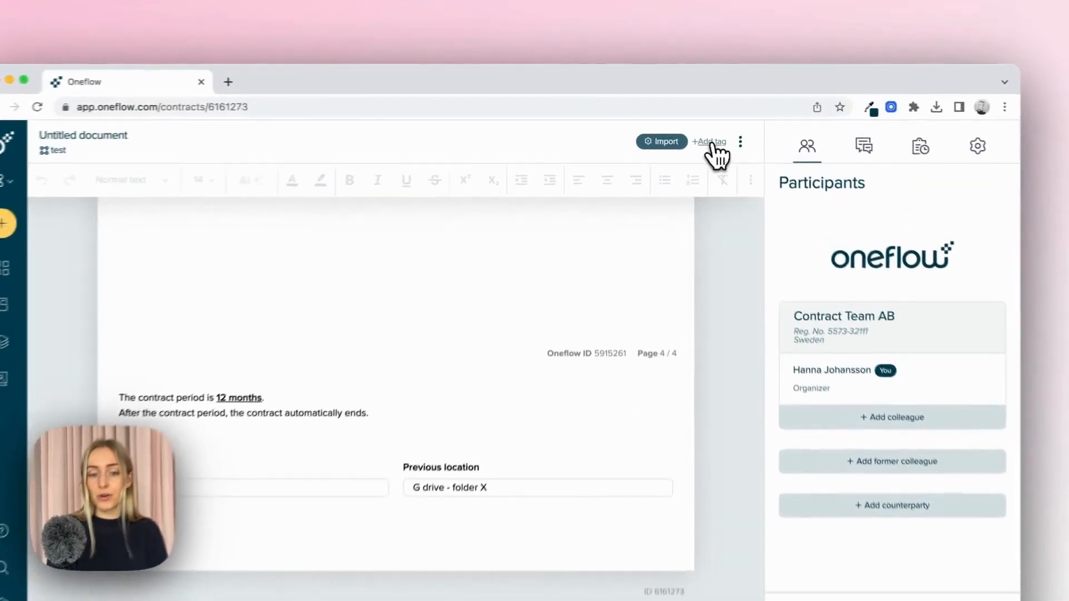
click(712, 144)
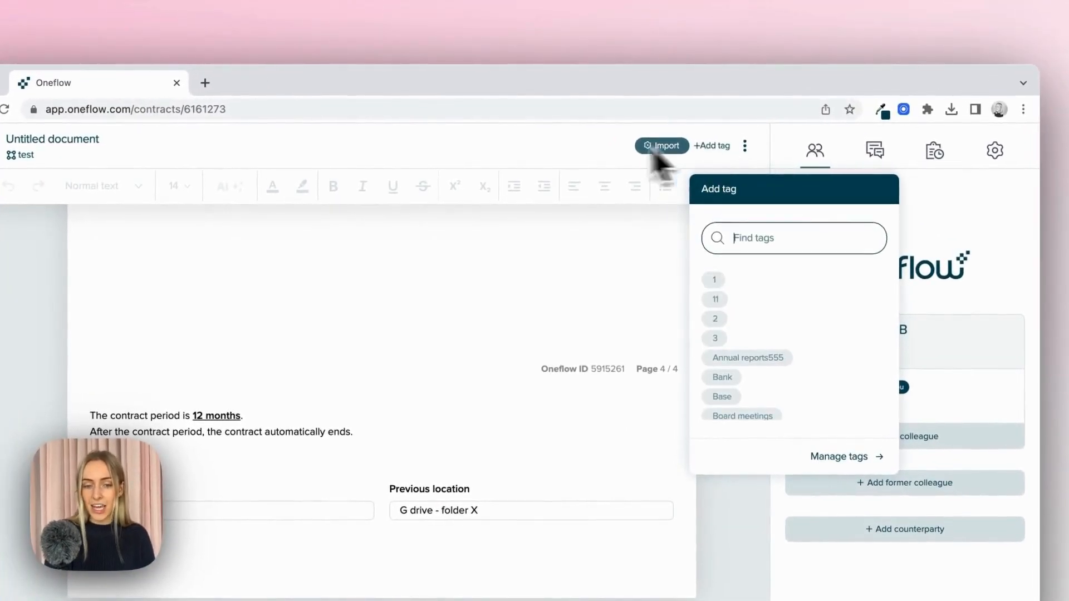
click(581, 142)
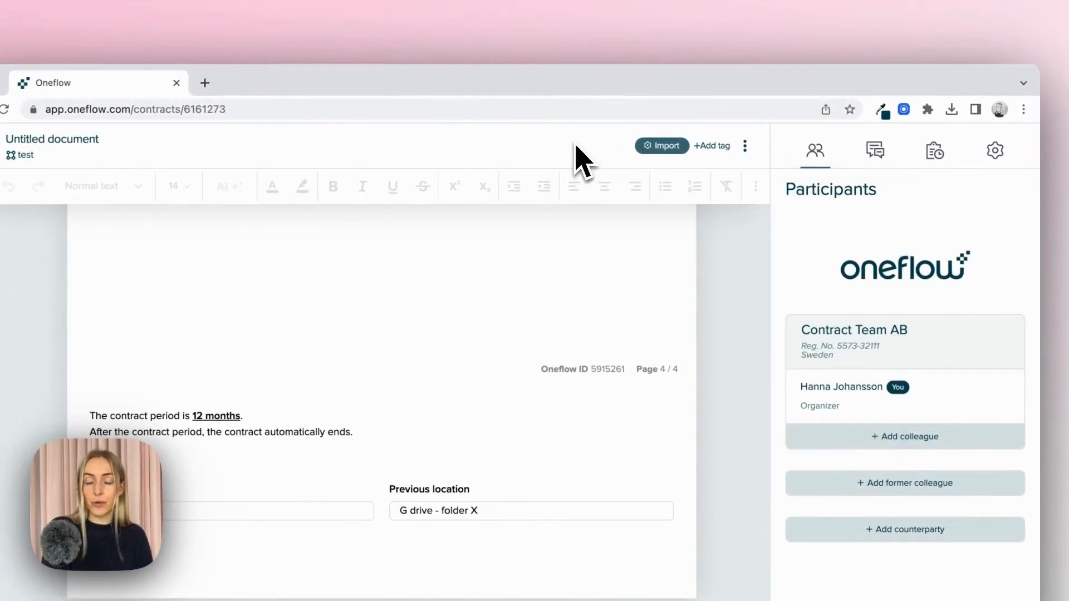